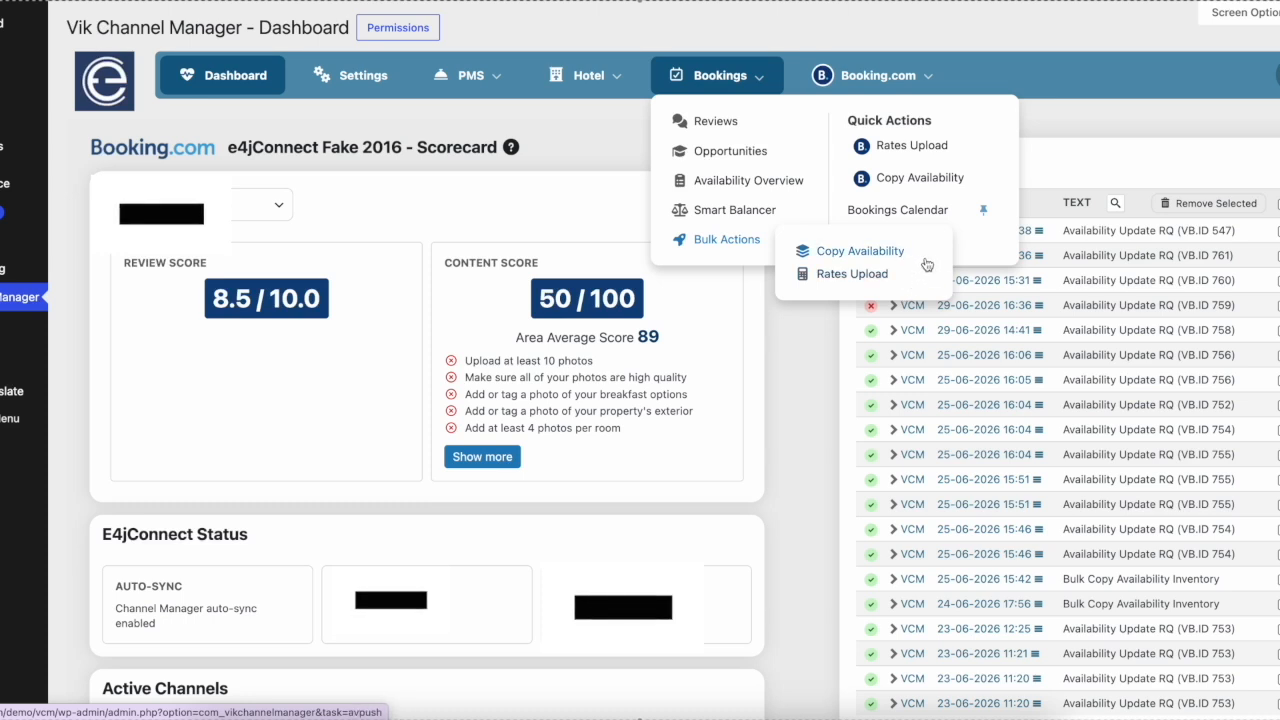
Step: Open the bulk Rates Upload action and review the room types with their dates, rate plans and channels
click(864, 279)
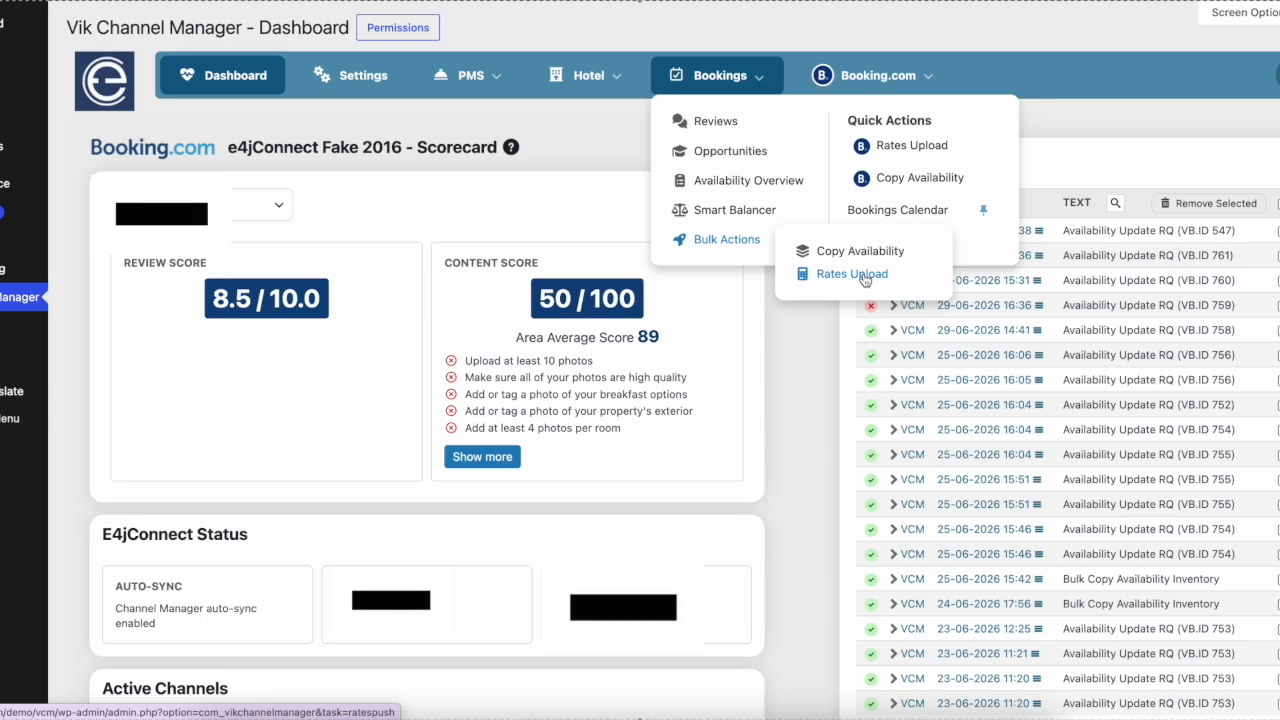
click(863, 275)
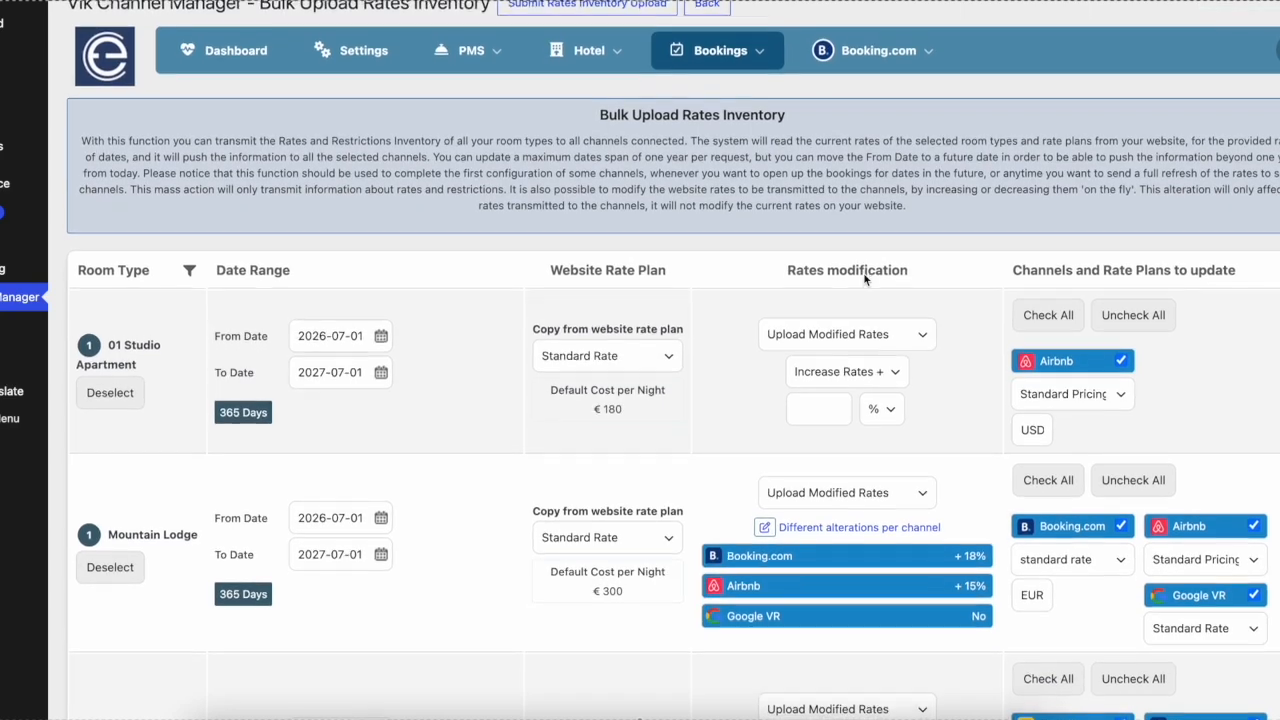
scroll(865, 279, down, 3)
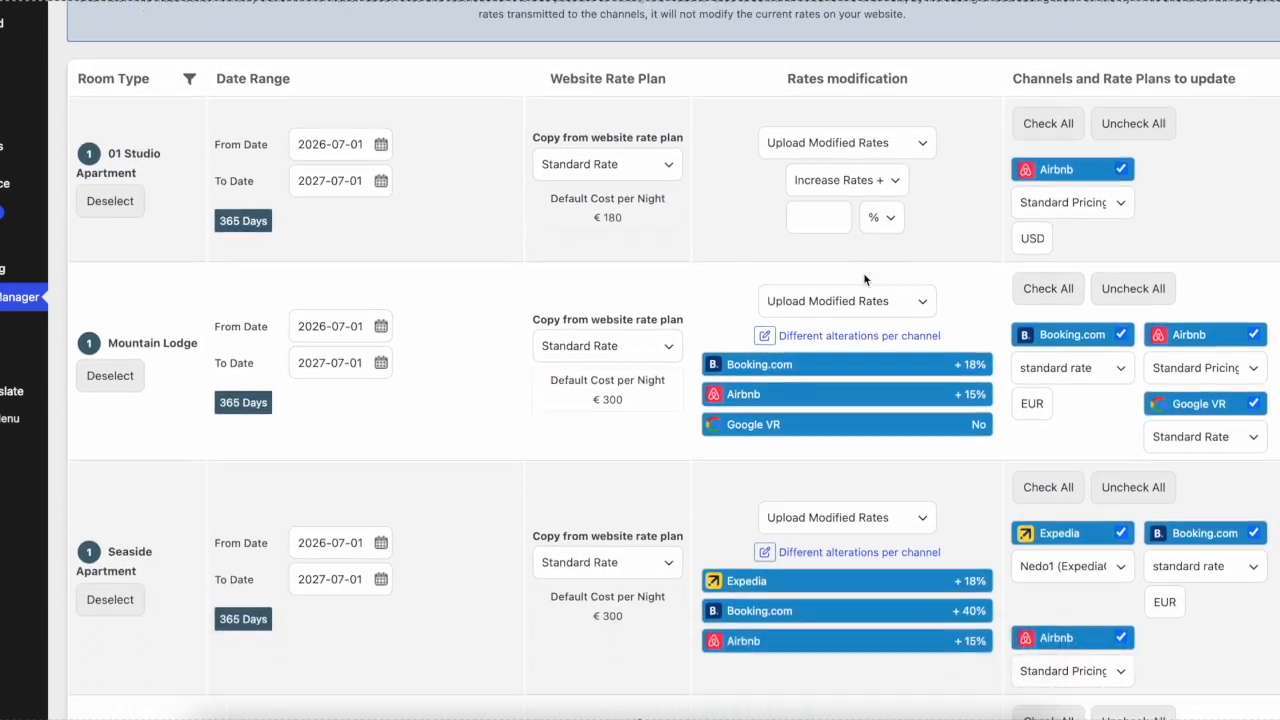
scroll(865, 279, down, 5)
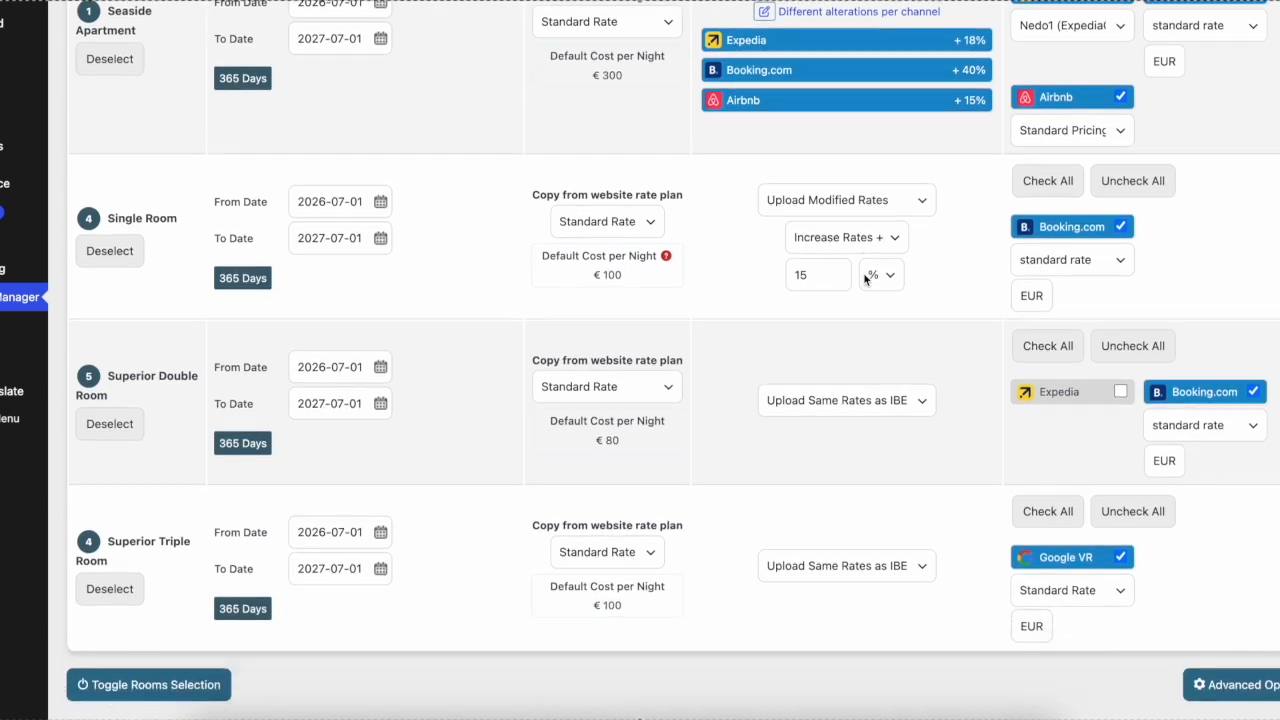
scroll(865, 279, down, 1)
scroll(865, 279, up, 5)
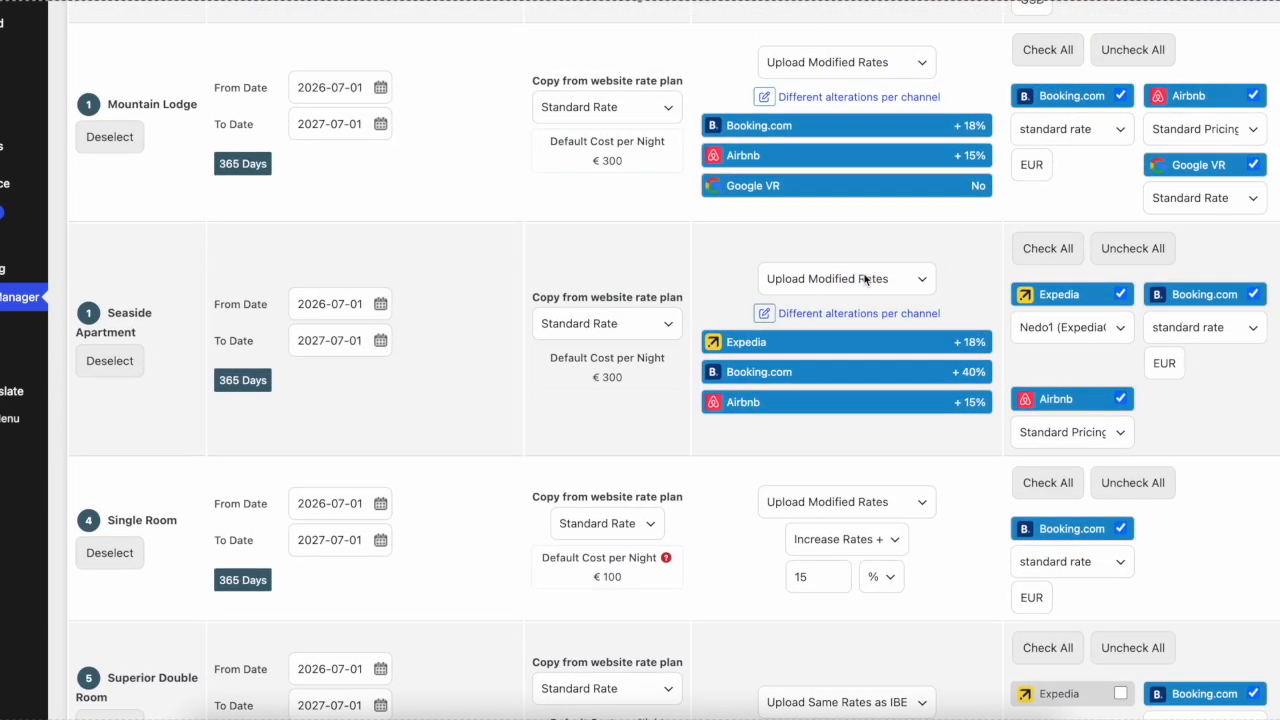
scroll(865, 279, up, 3)
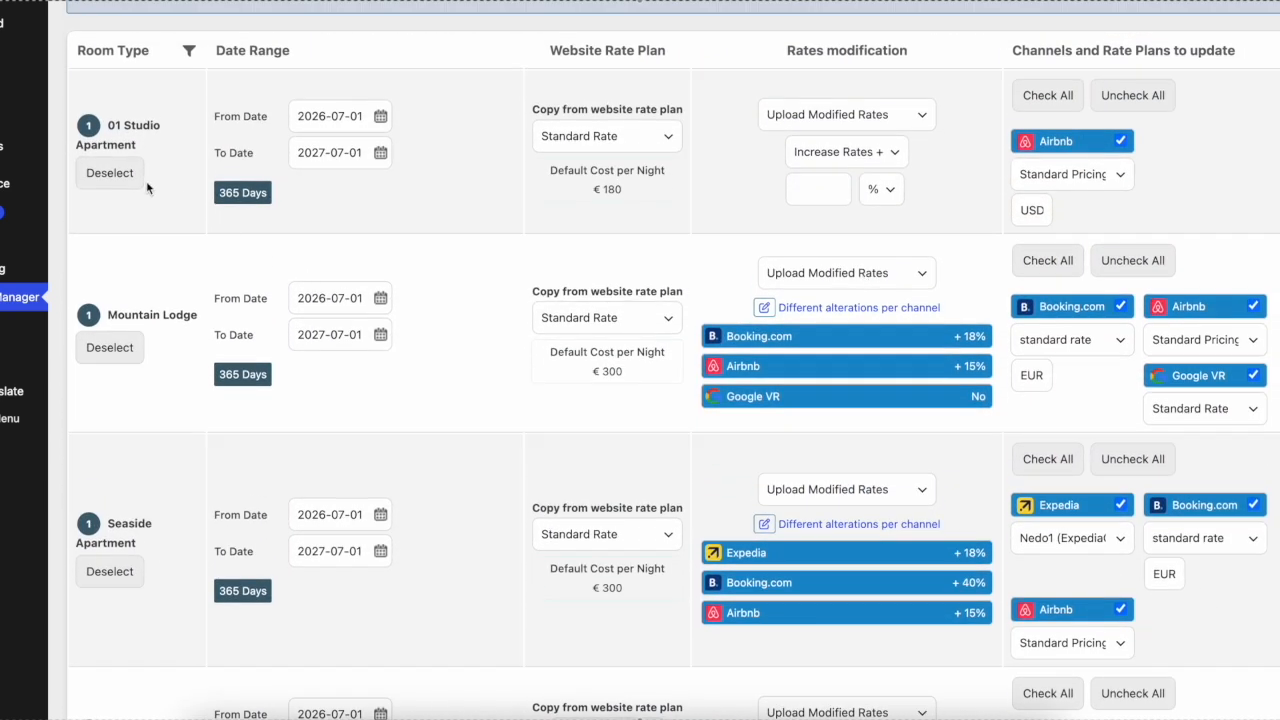
Step: Toggle Mountain Lodge and 01 Studio Apartment out of the upload and back in
click(112, 349)
click(116, 351)
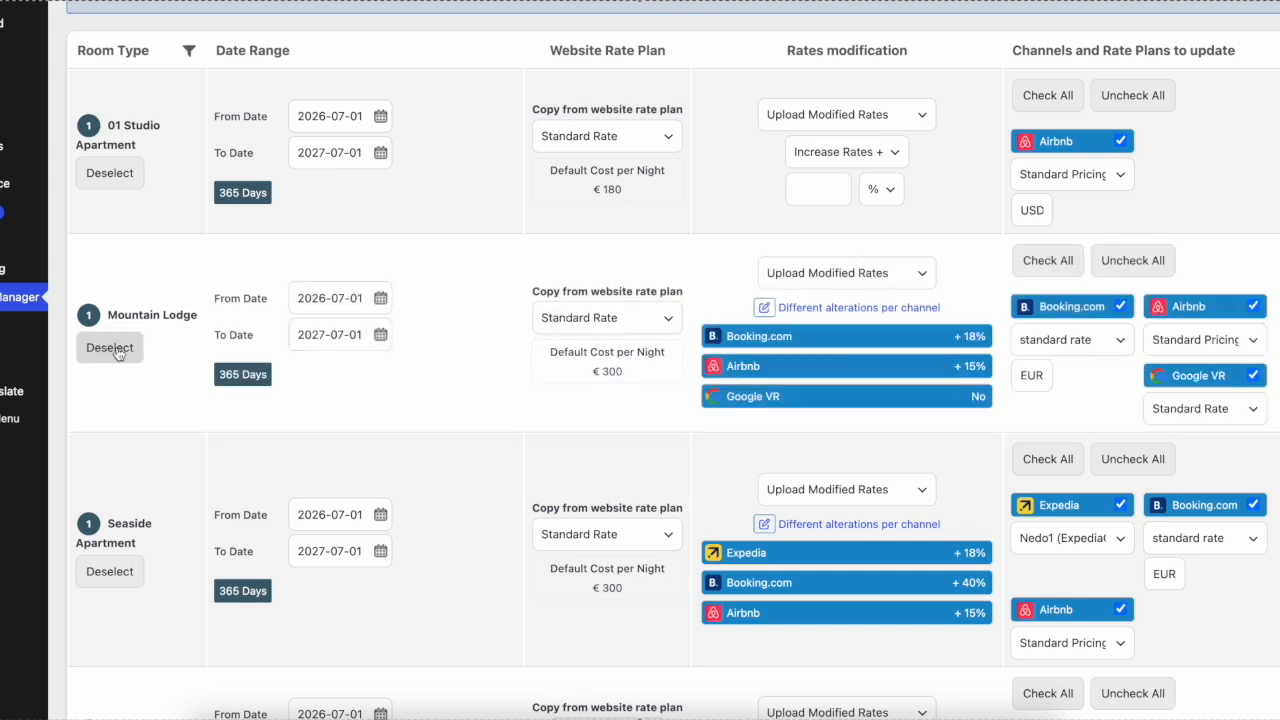
click(108, 176)
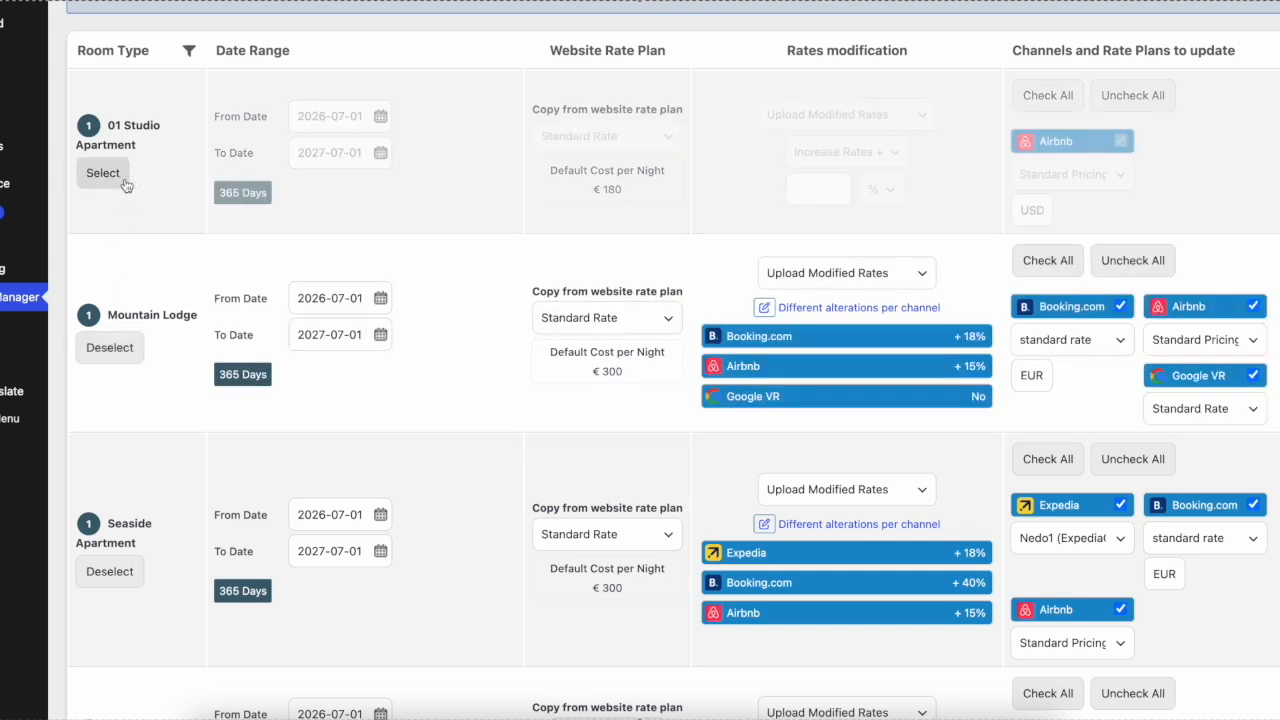
click(125, 184)
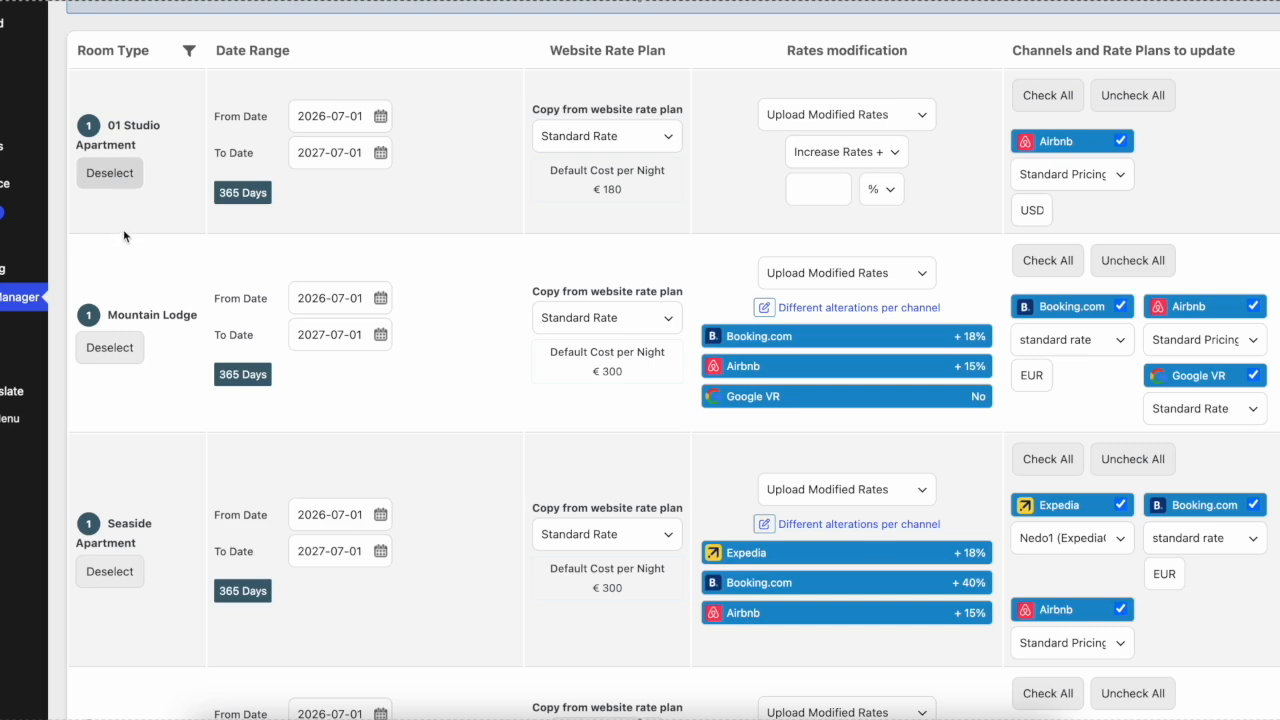
Step: Set Mountain Lodge's end date to 2027-05-04 and apply that date range to all rooms
scroll(125, 287, down, 1)
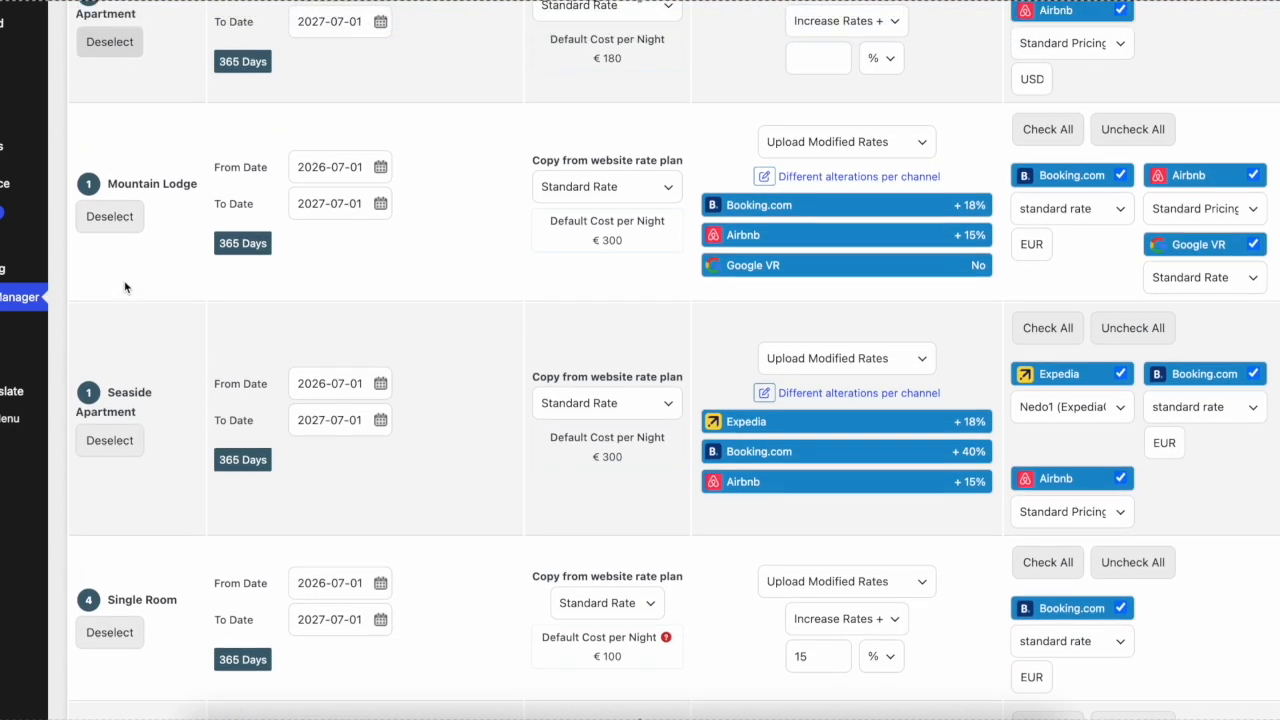
scroll(125, 287, up, 2)
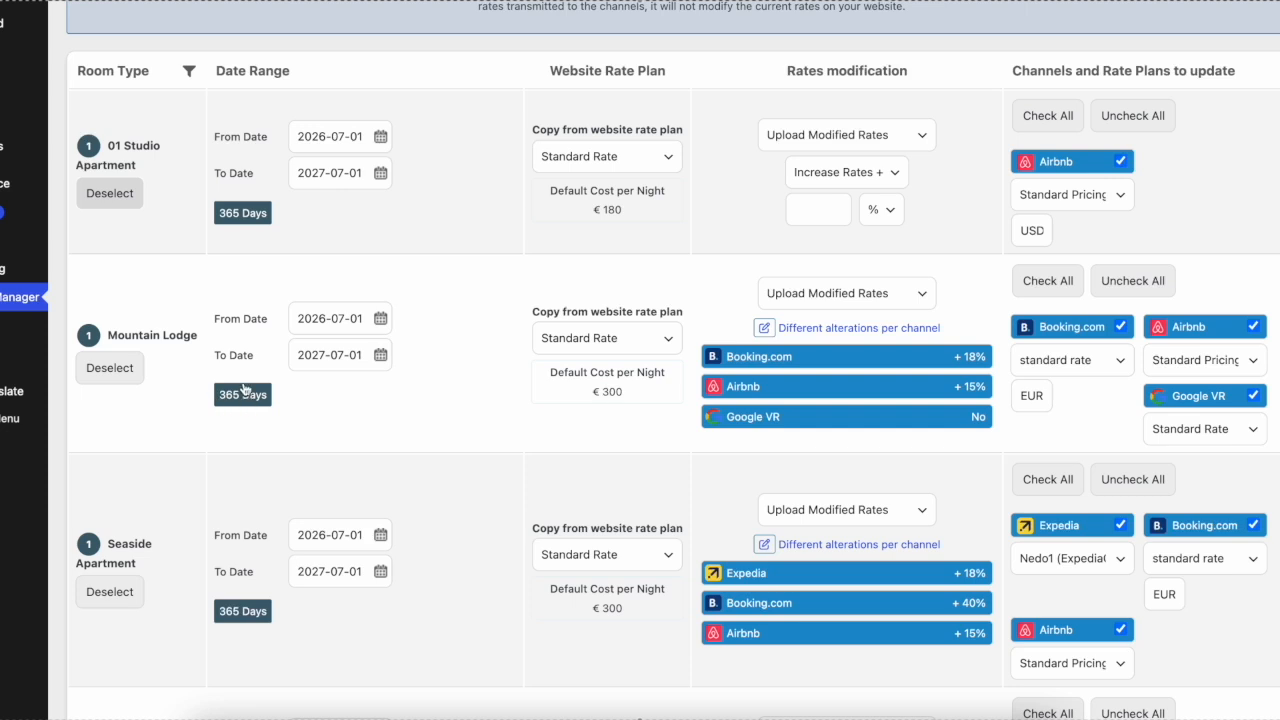
click(378, 348)
click(305, 388)
click(305, 388)
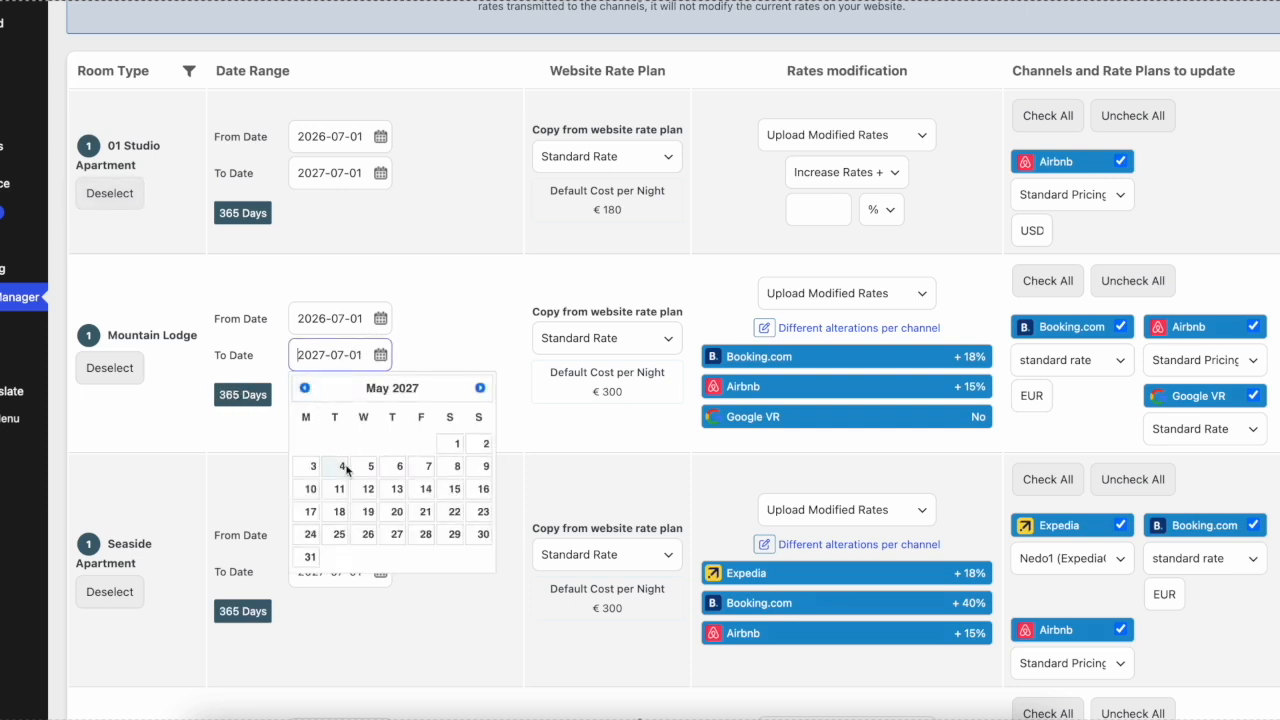
click(342, 467)
click(249, 400)
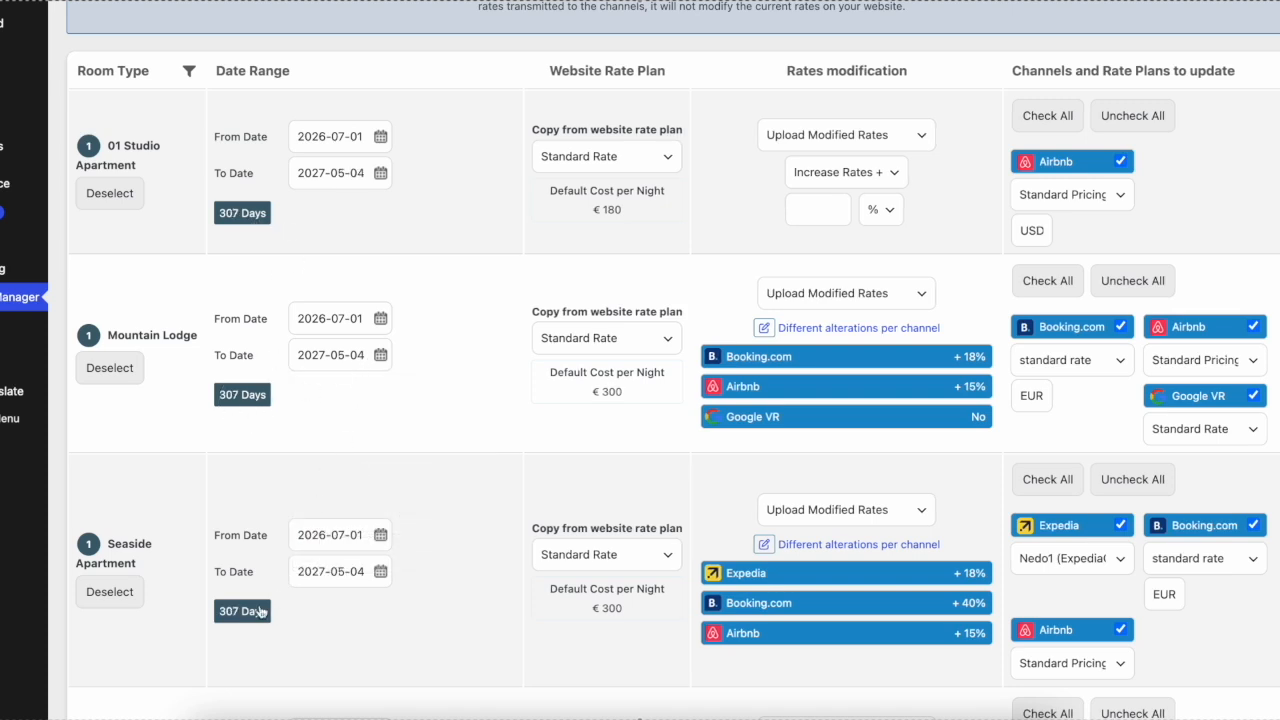
Step: Check the Seaside Apartment's end date and the website rate plans available for Mountain Lodge
drag(298, 571, 373, 571)
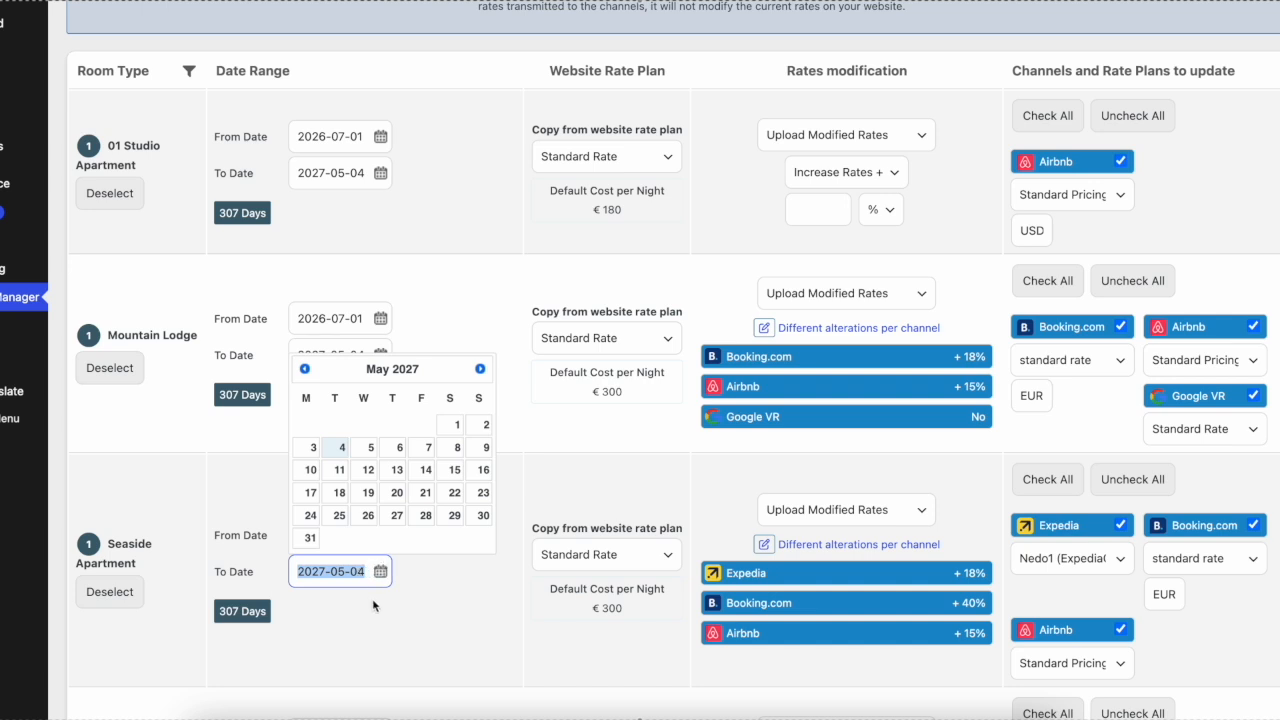
click(367, 615)
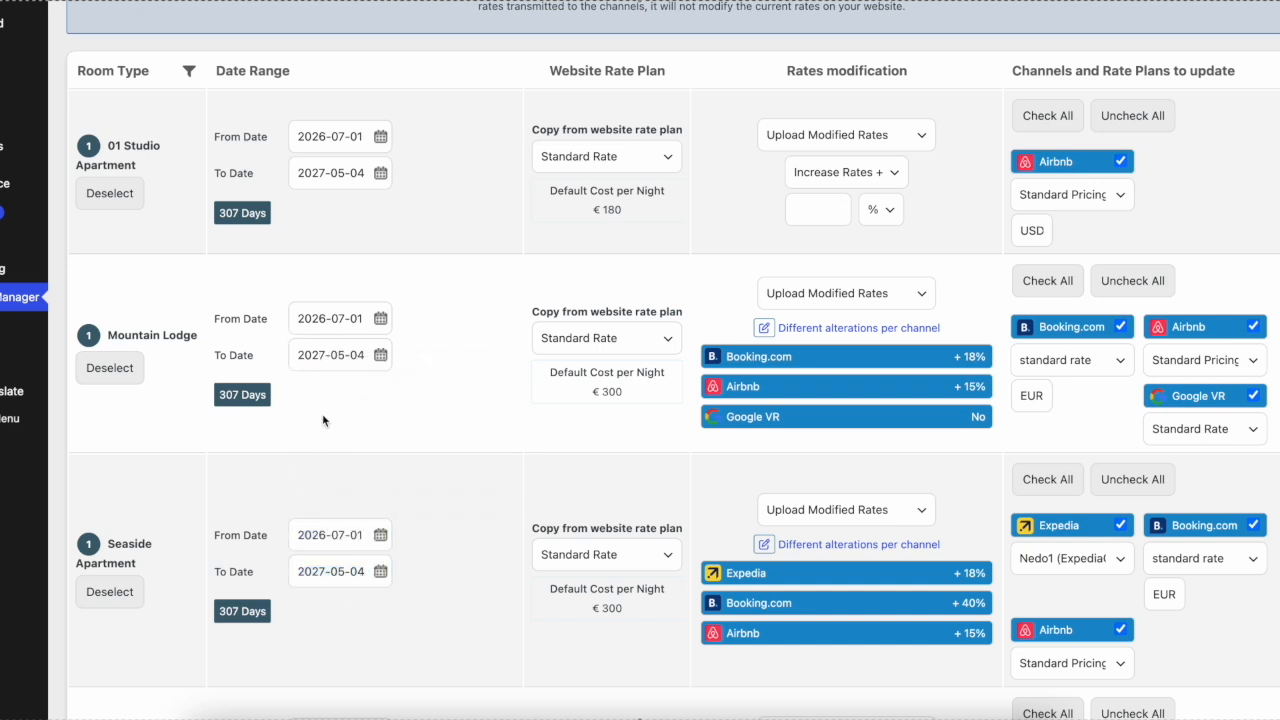
click(600, 340)
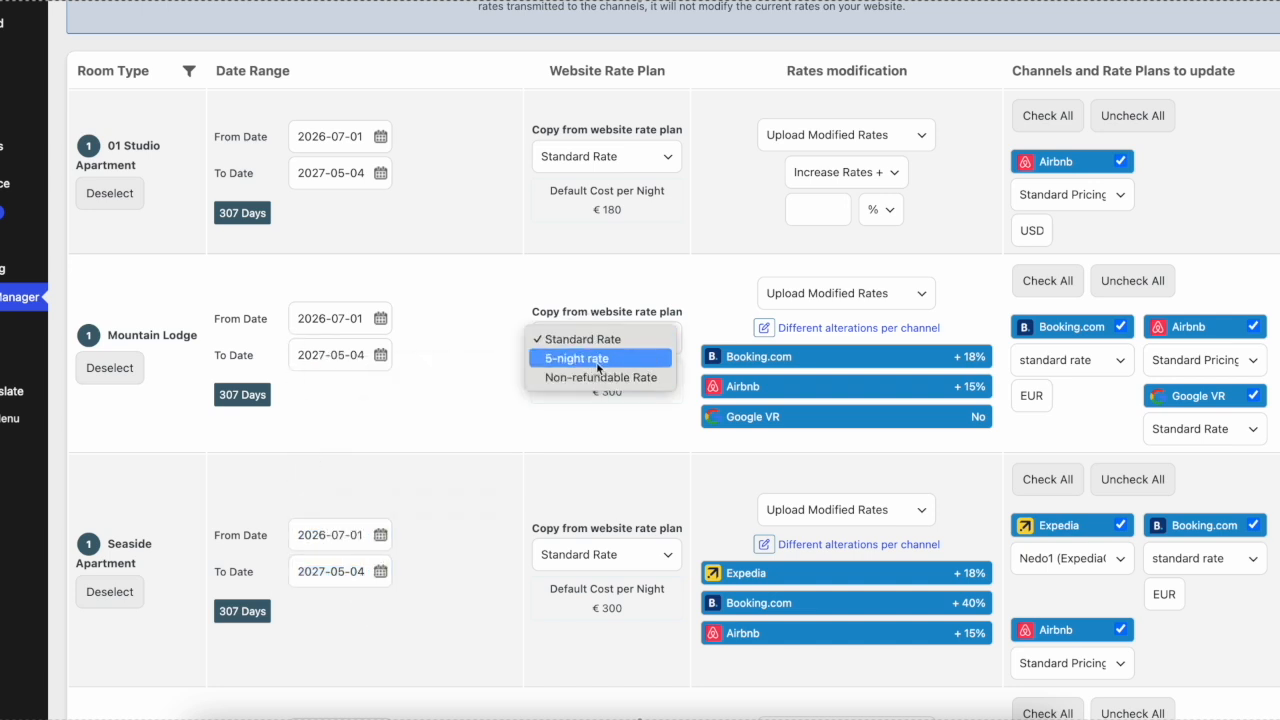
click(479, 371)
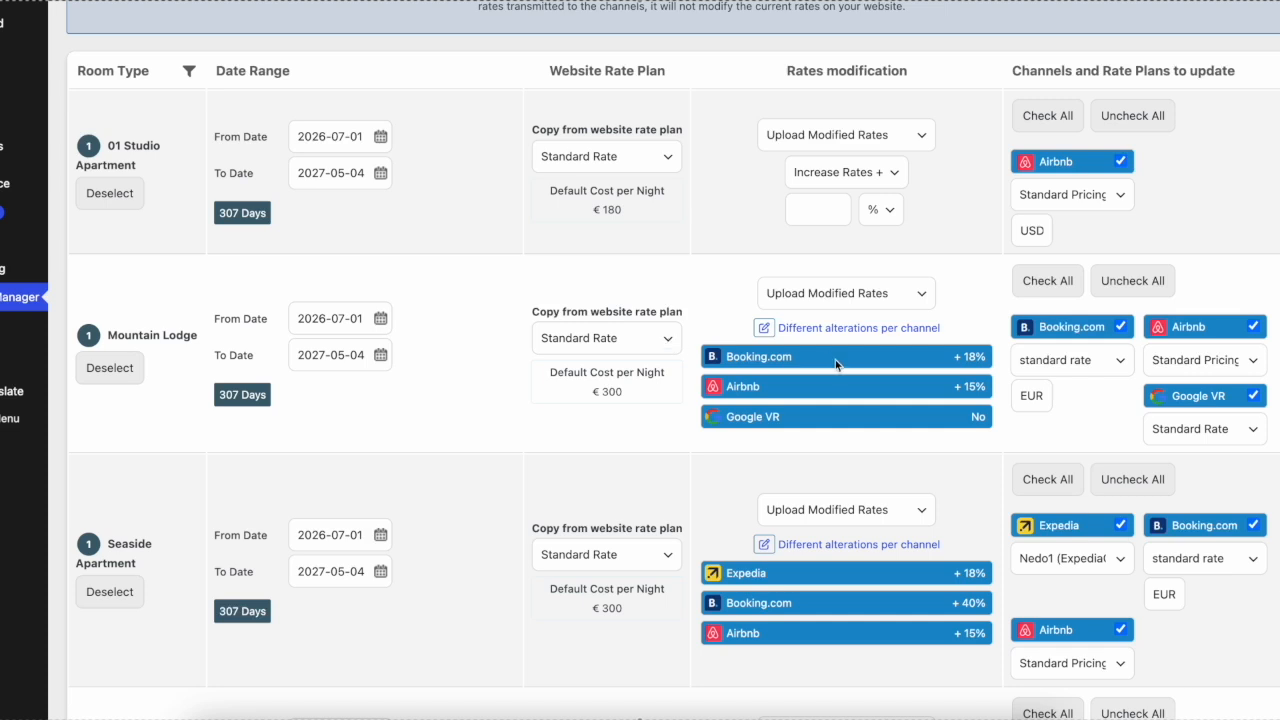
Step: Exclude Airbnb and Google VR from Mountain Lodge's update, keeping Booking.com and the Standard Rate plan selected
click(1121, 327)
click(1122, 328)
click(1249, 396)
click(1253, 329)
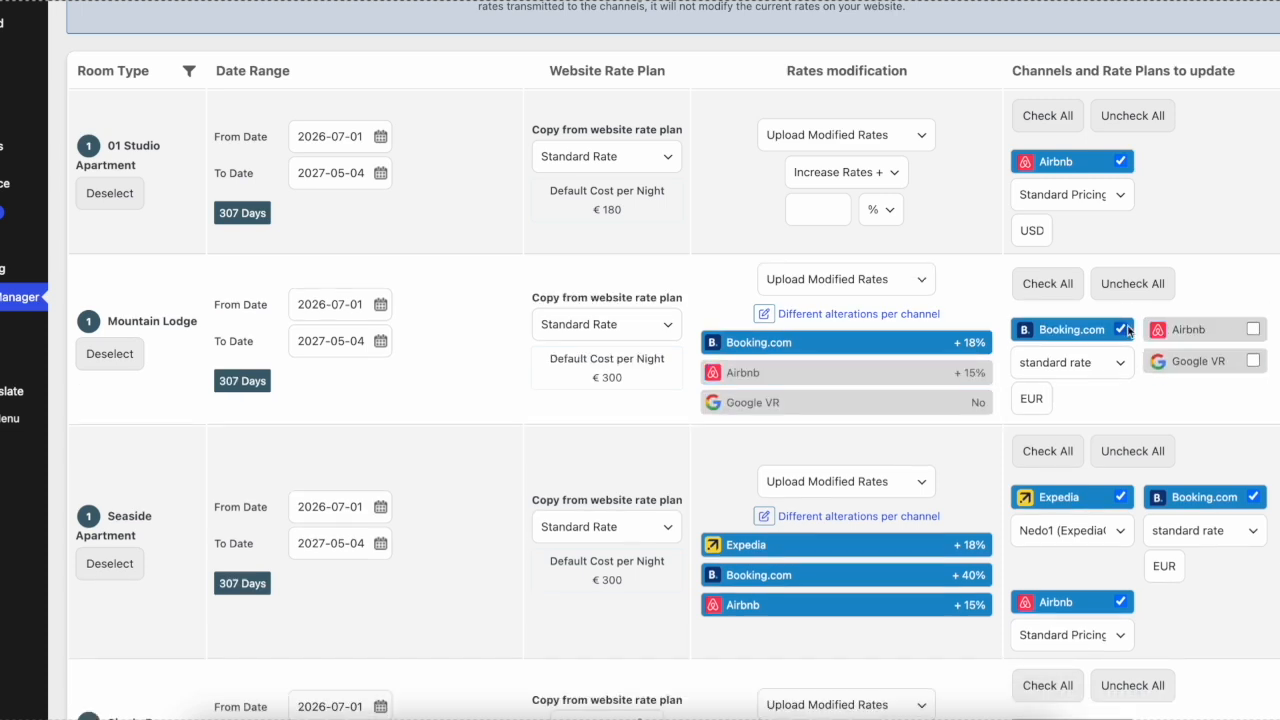
click(1121, 328)
click(1121, 350)
click(565, 324)
click(565, 325)
Step: For Seaside Apartment, set Booking.com's rate plan to Non rimborsabile and copy from the website's Non-refundable Rate
click(1193, 540)
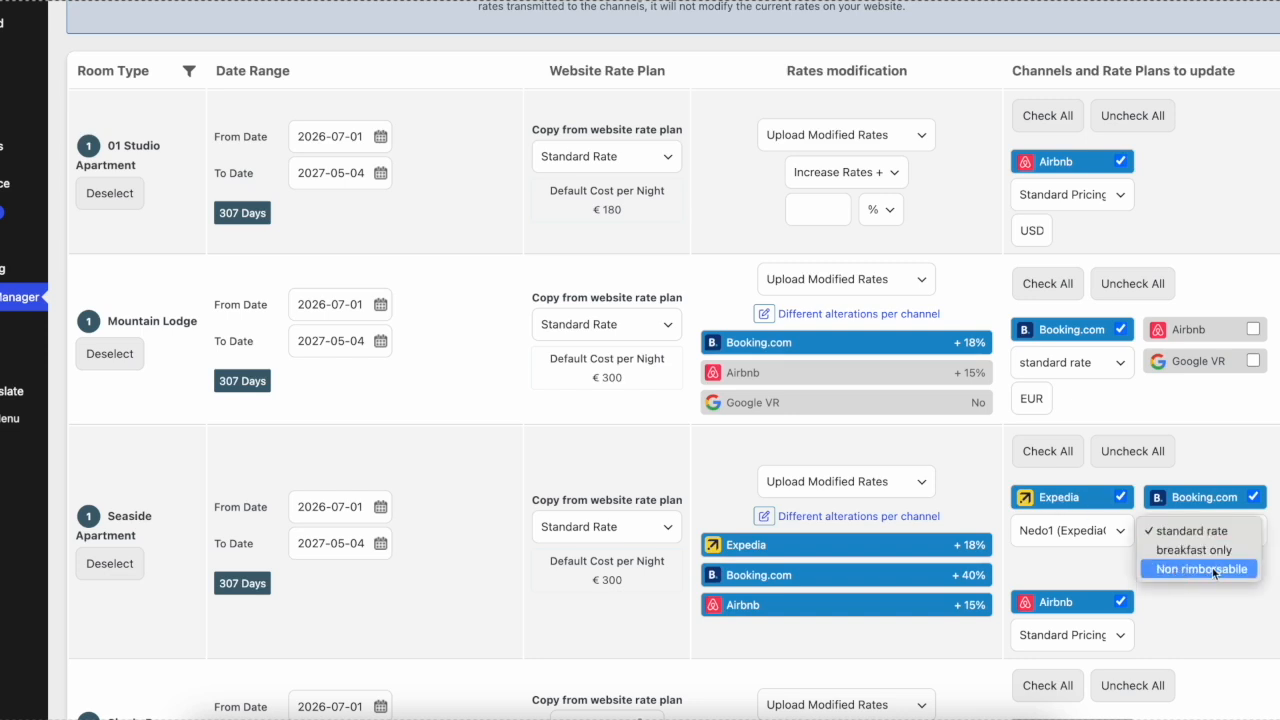
click(1213, 569)
click(622, 525)
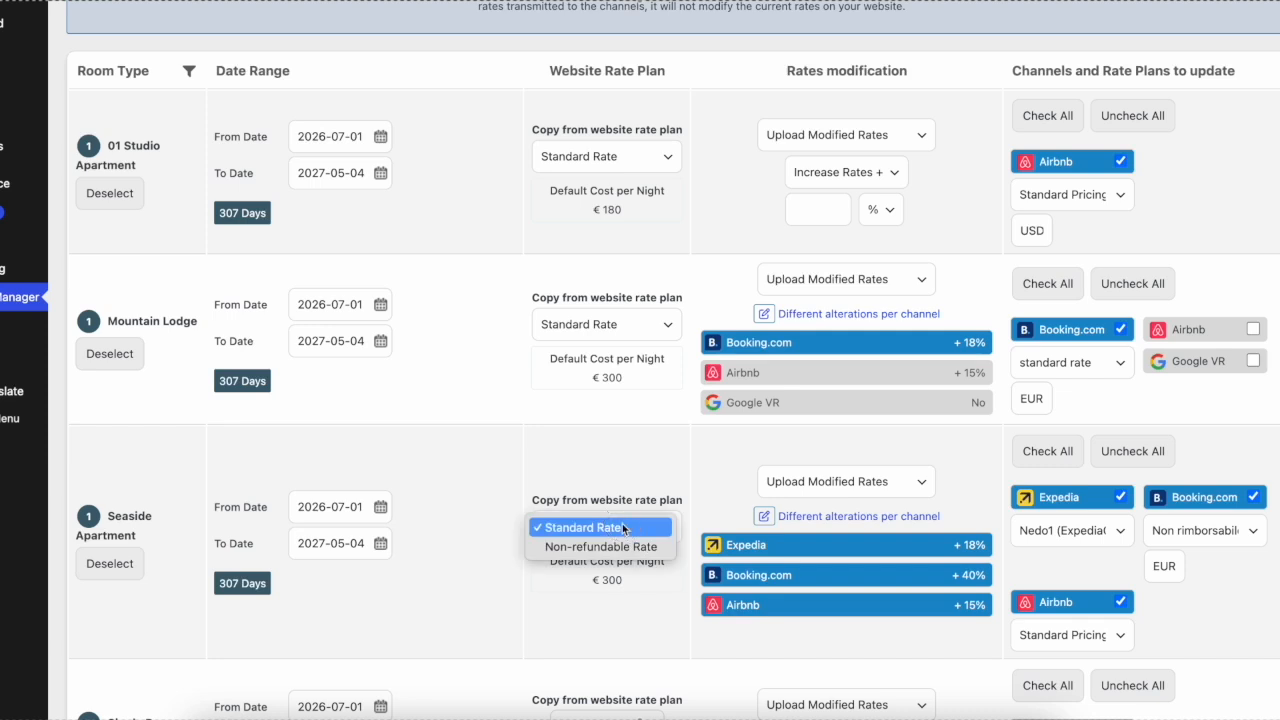
click(603, 549)
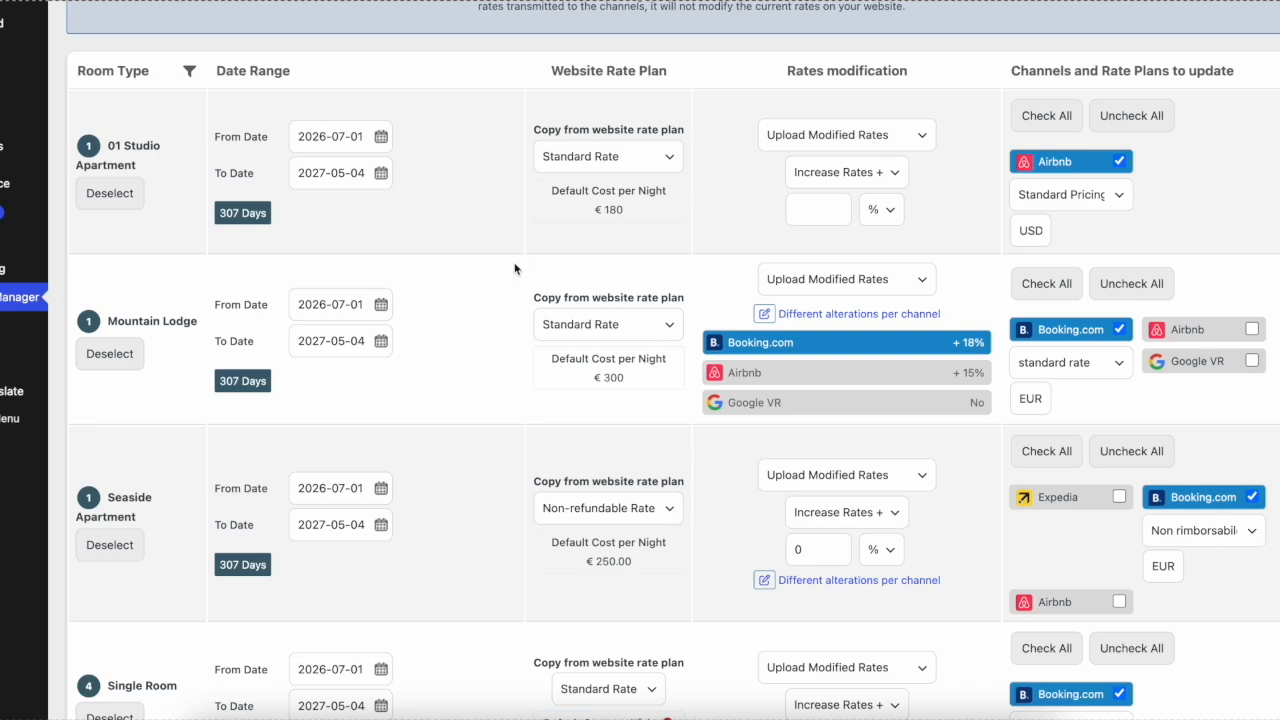
Step: Switch Mountain Lodge's rates modification to Upload Same Rates as IBE and back to Upload Modified Rates
scroll(812, 328, up, 1)
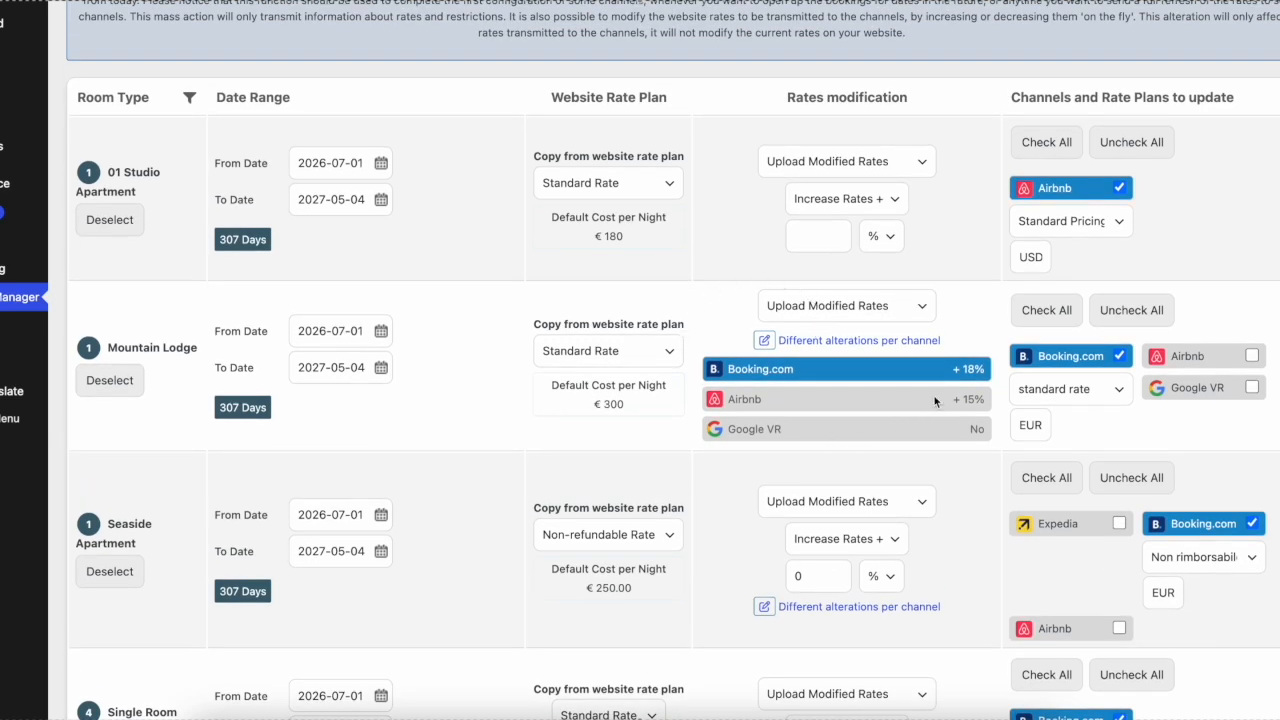
click(827, 311)
click(835, 290)
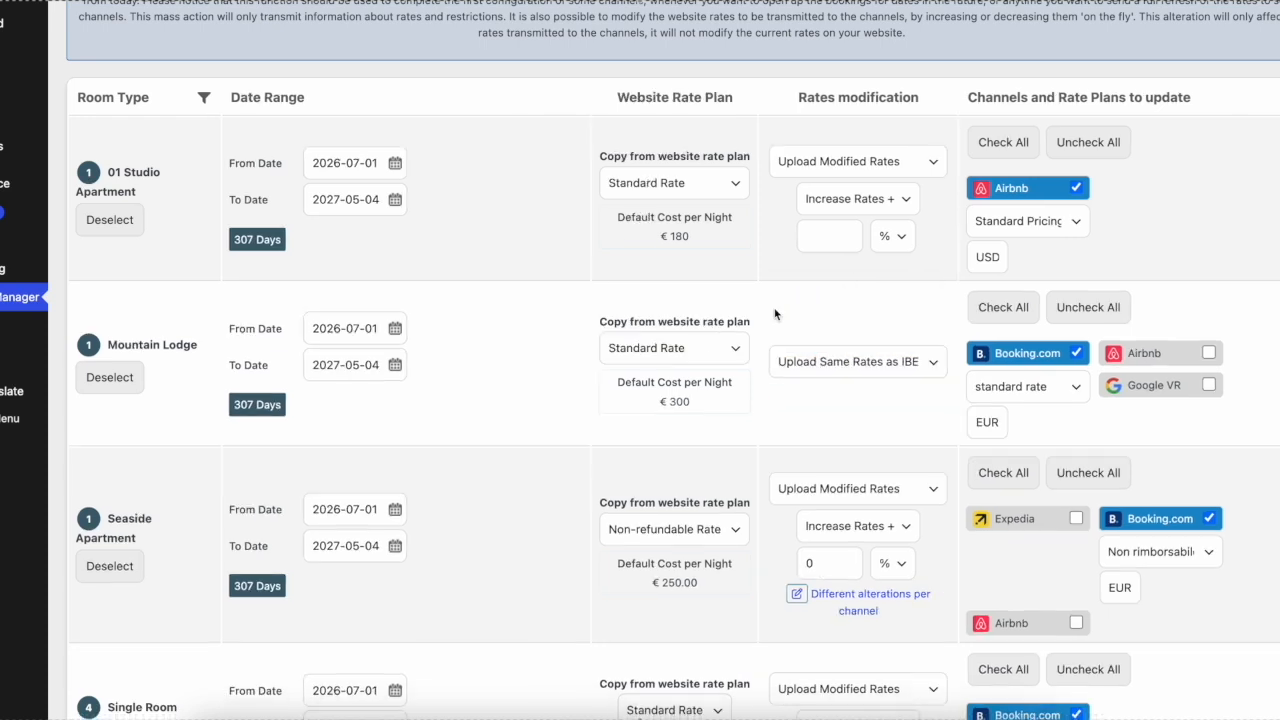
click(867, 372)
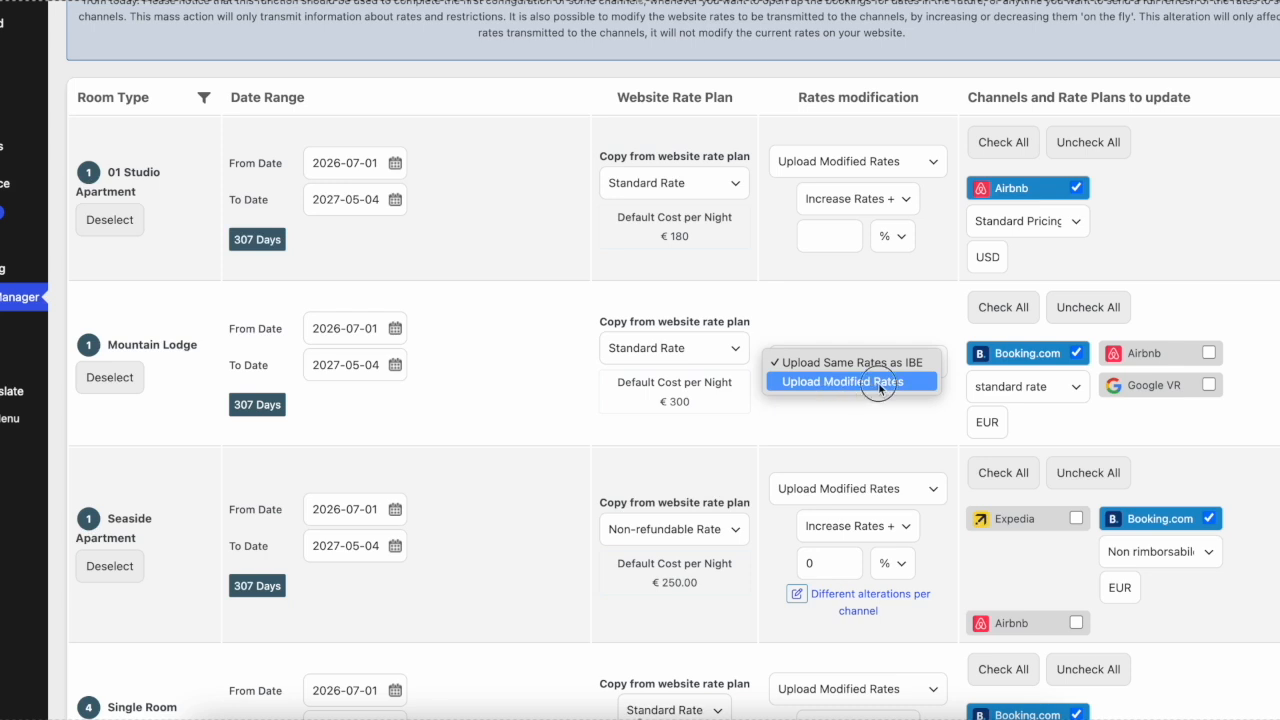
click(878, 382)
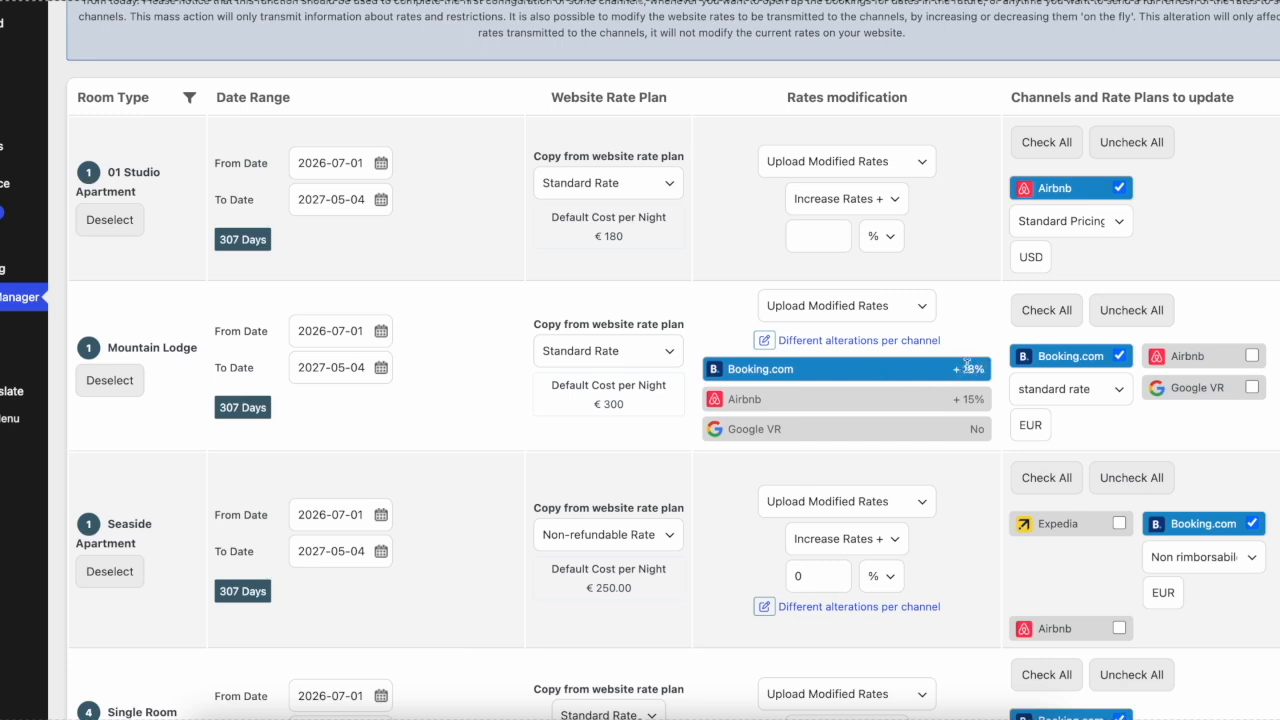
Step: Inspect Mountain Lodge's different alterations per channel and leave them without applying changes
click(917, 344)
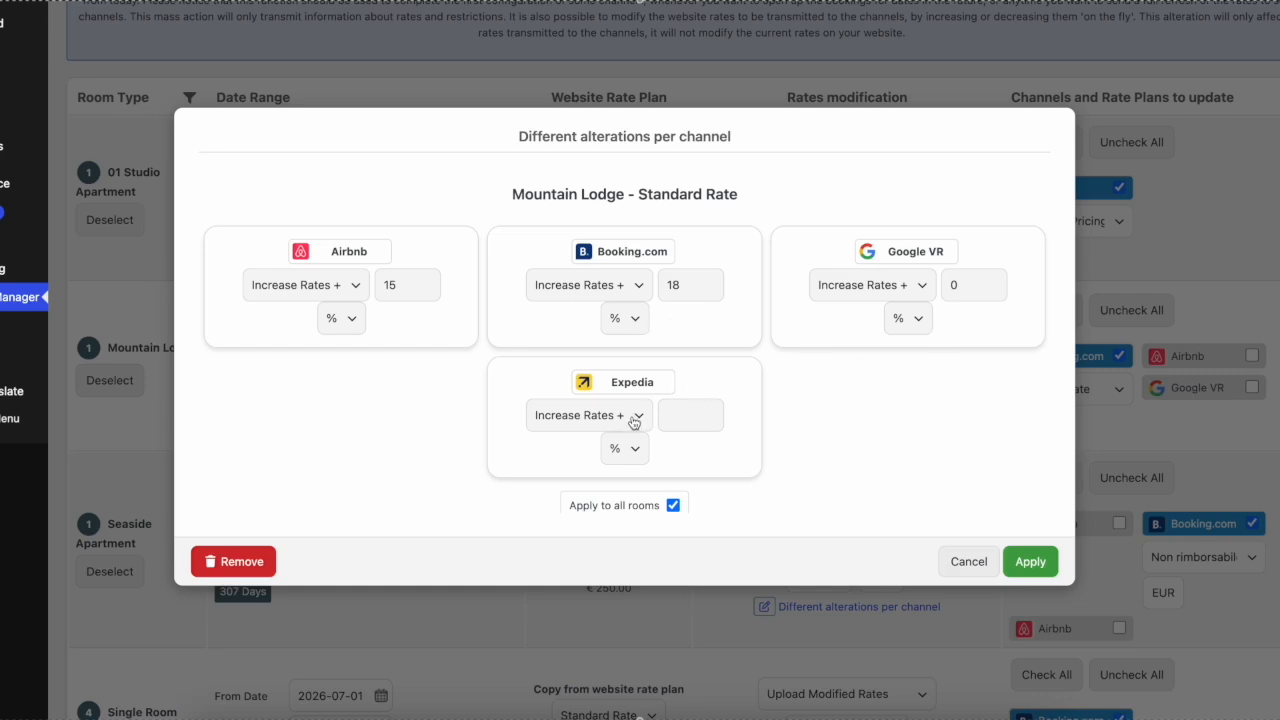
click(968, 561)
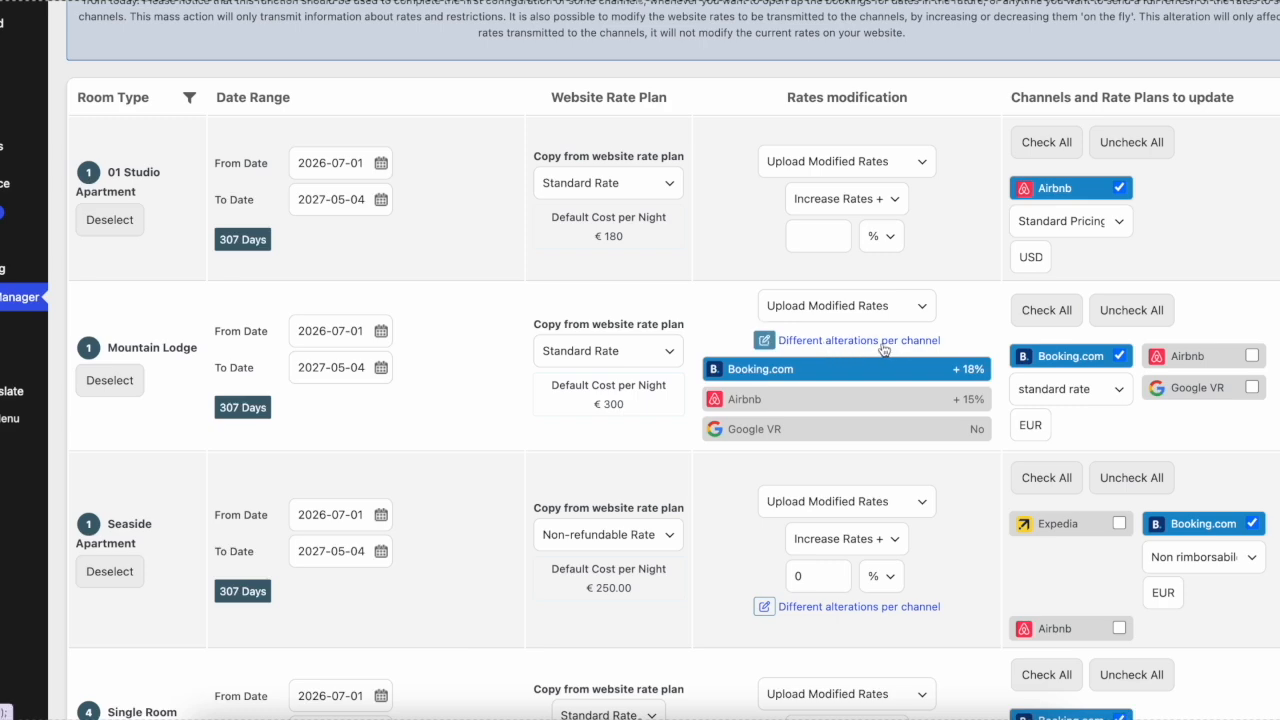
Step: Submit the rates inventory upload for the selected rooms and channels
scroll(884, 349, up, 3)
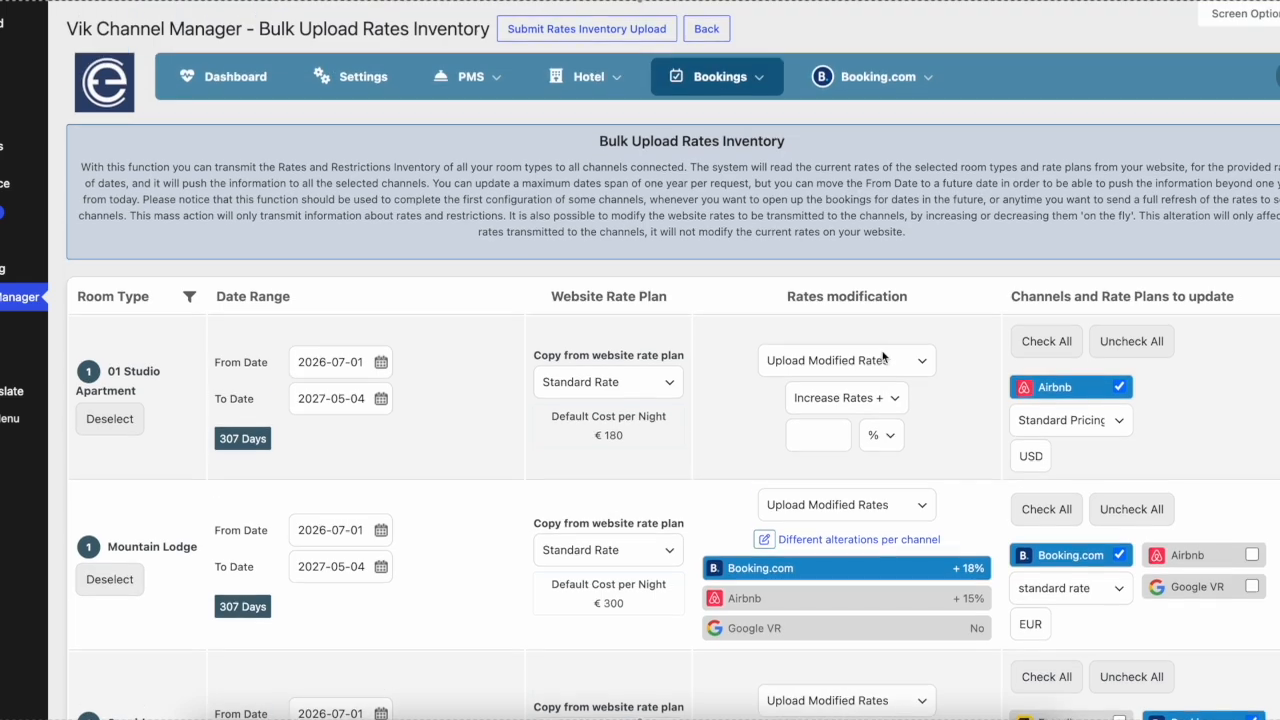
click(612, 36)
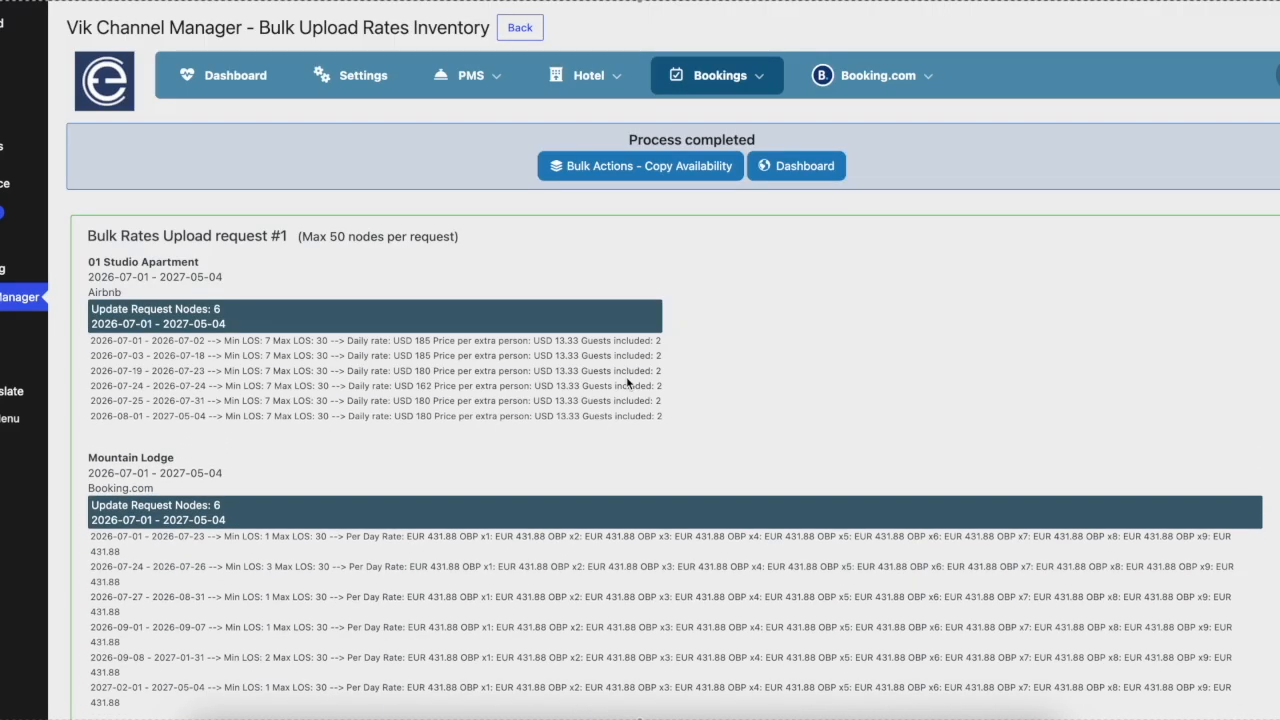
key(super+shift+5)
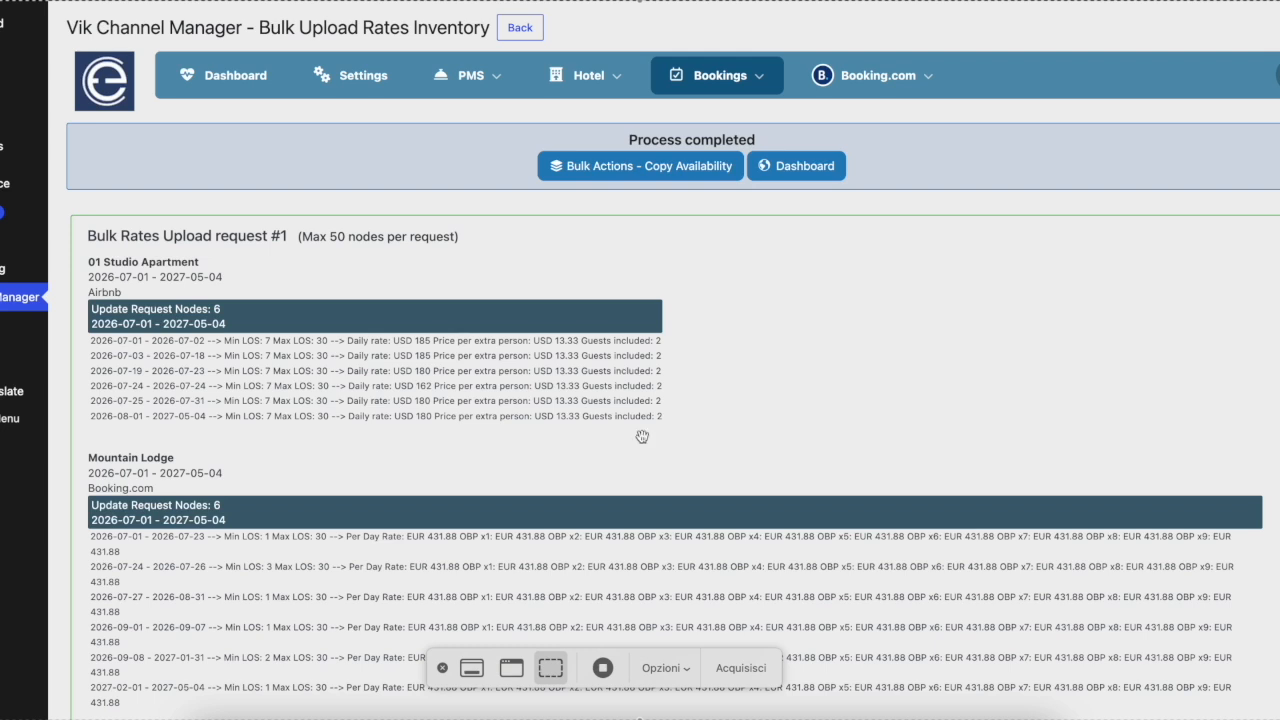